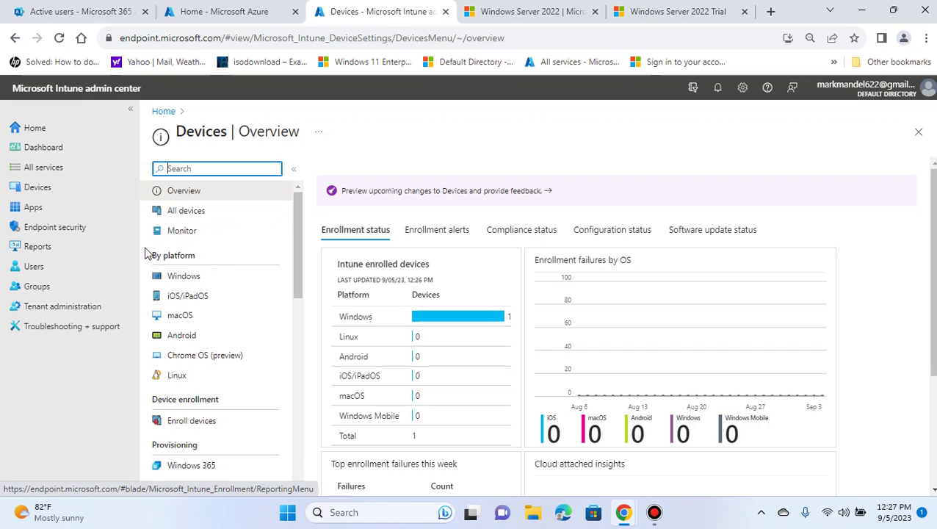
Open the Enrollment Status Page list within the Windows device enrollment options.
click(53, 188)
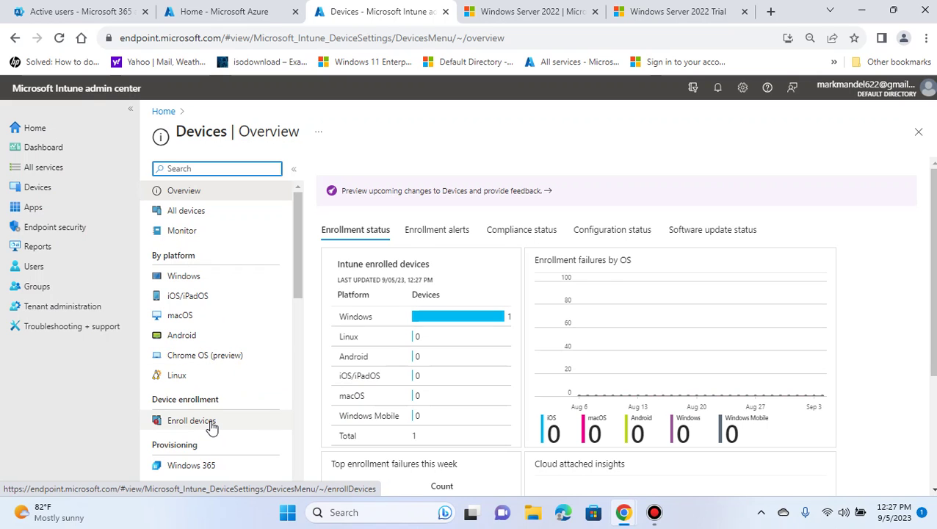
click(209, 423)
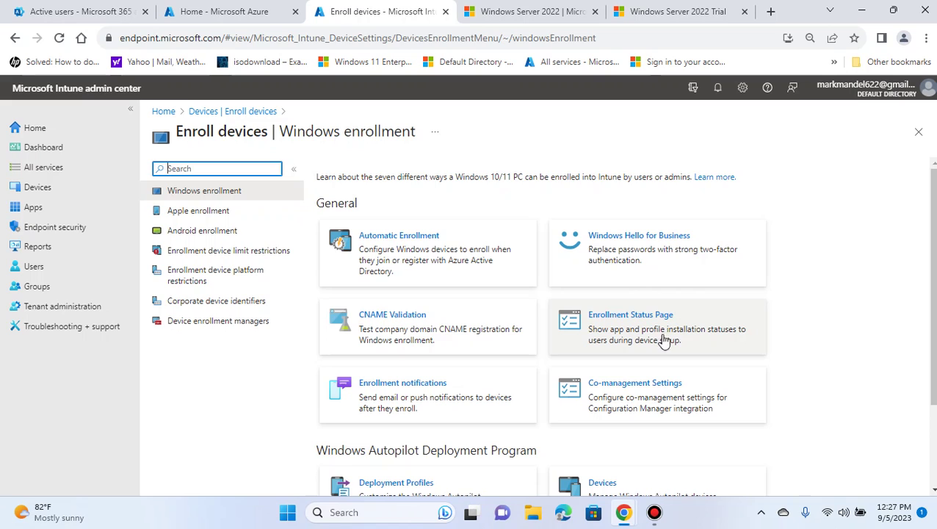
click(644, 327)
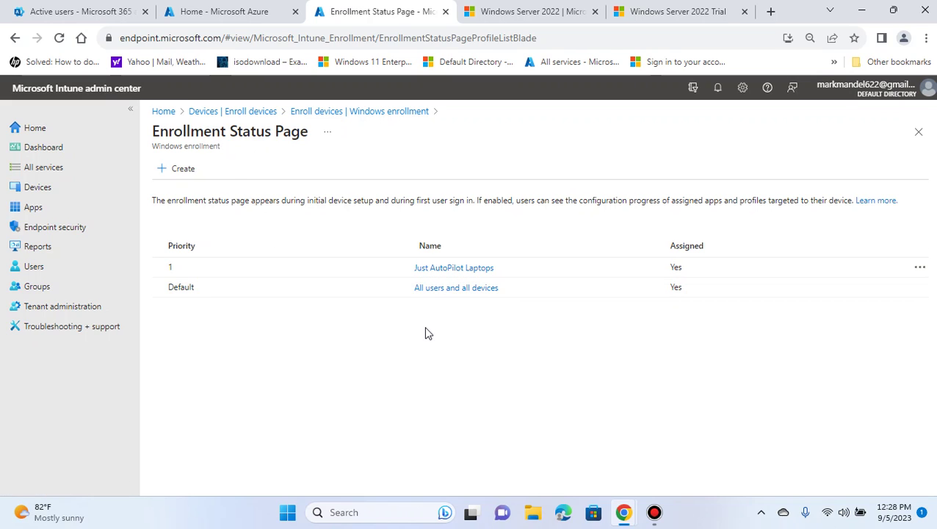
Open the settings of the "All users and all devices" profile for editing and examine each option.
click(436, 290)
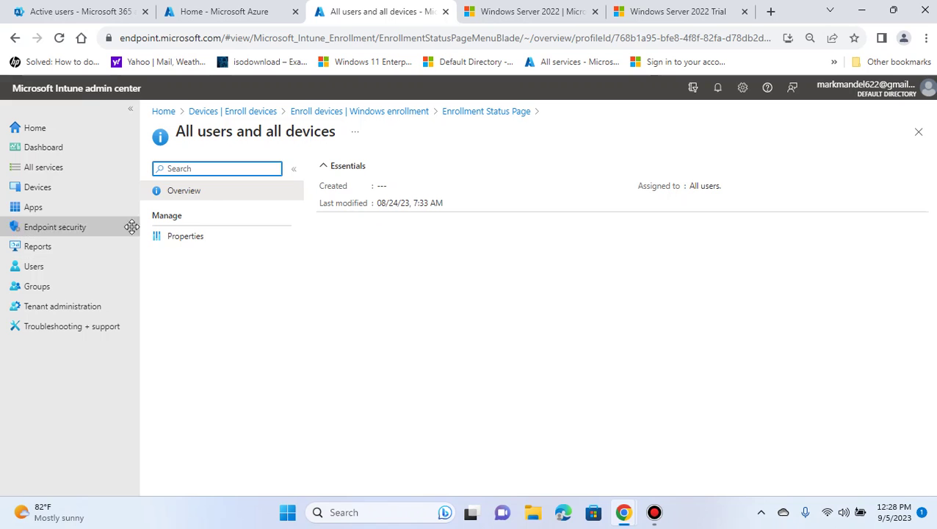
click(177, 238)
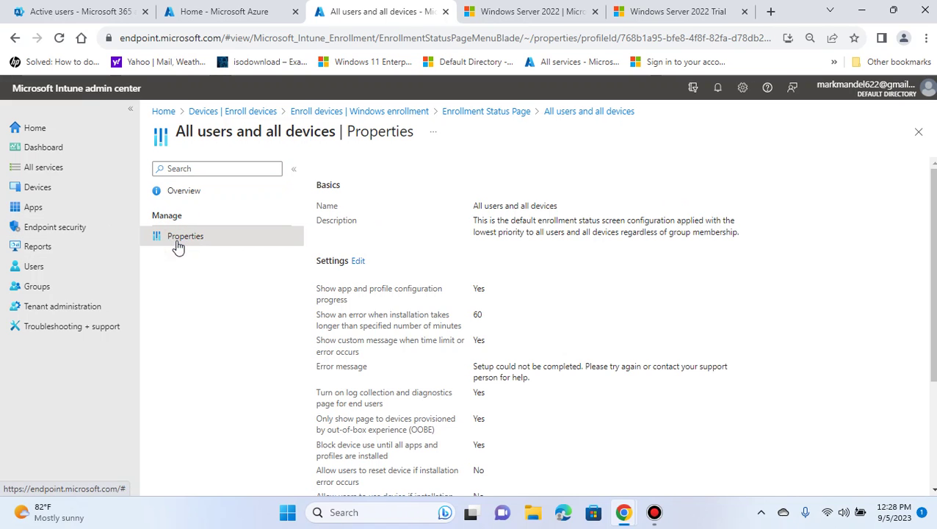
click(357, 262)
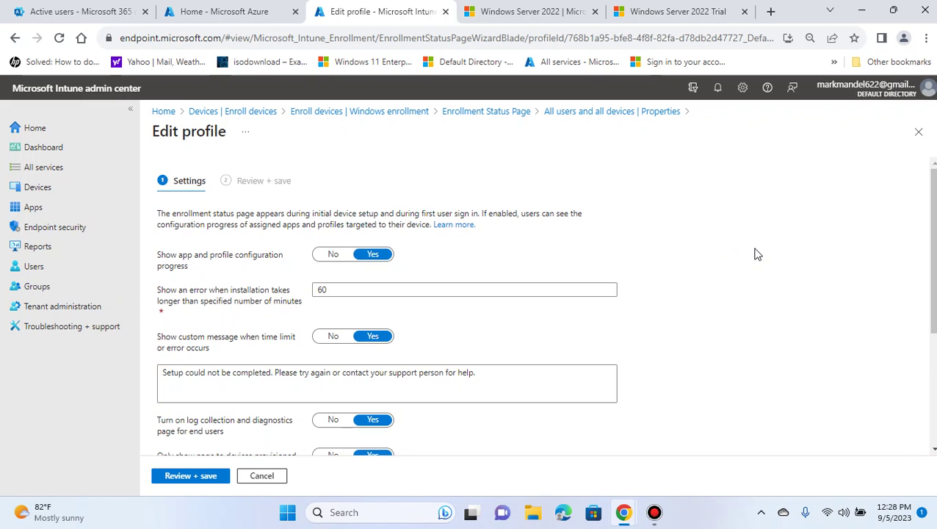
scroll(755, 252, down, 1)
scroll(755, 254, up, 1)
scroll(404, 341, down, 2)
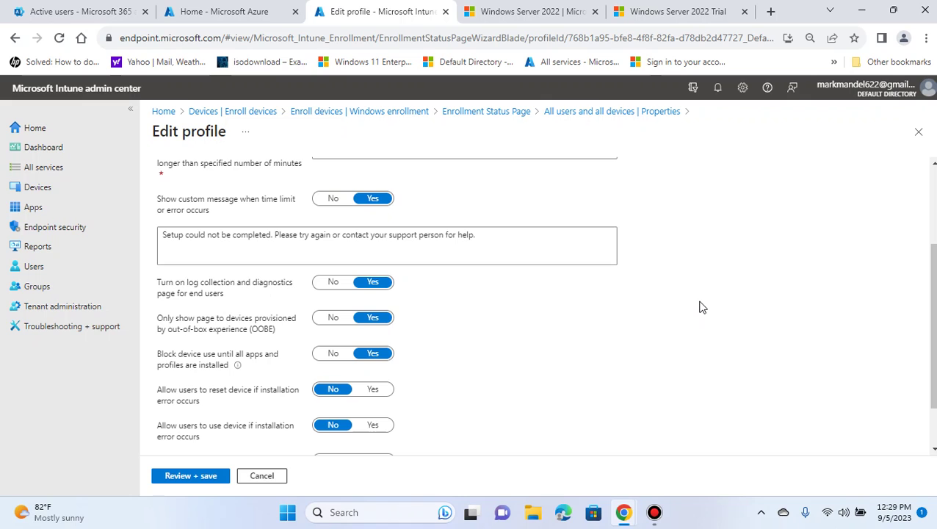
scroll(276, 313, up, 1)
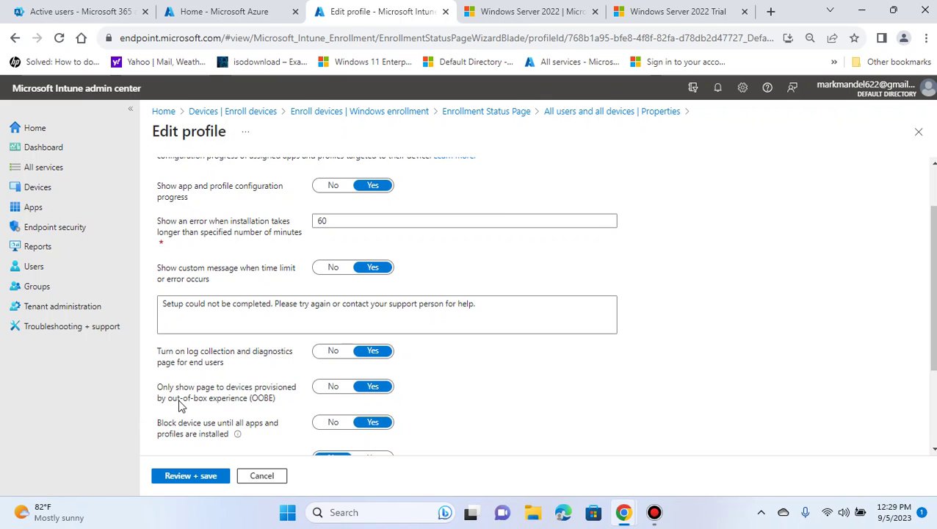
scroll(351, 392, down, 2)
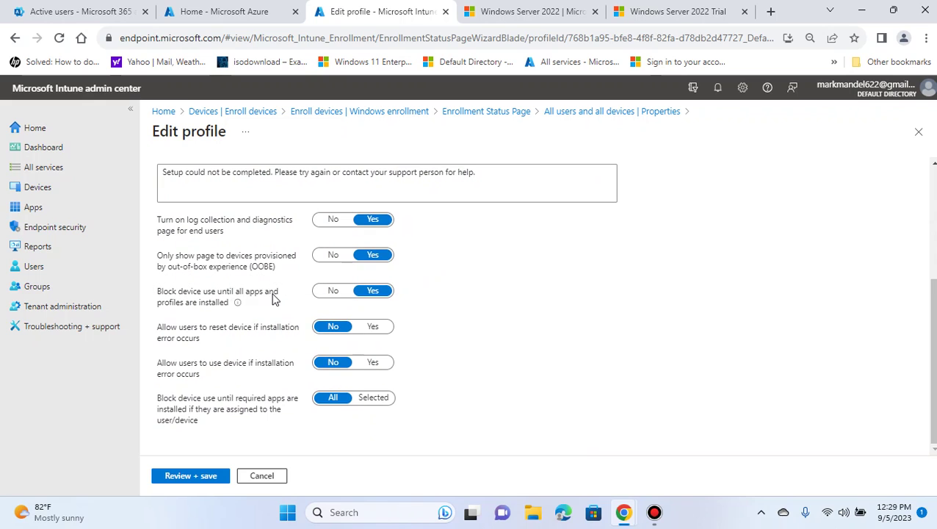
Switch the OOBE-only display and the block-device-use-until-all-apps-are-installed options to No and back to Yes.
mouse_move(238, 302)
click(325, 293)
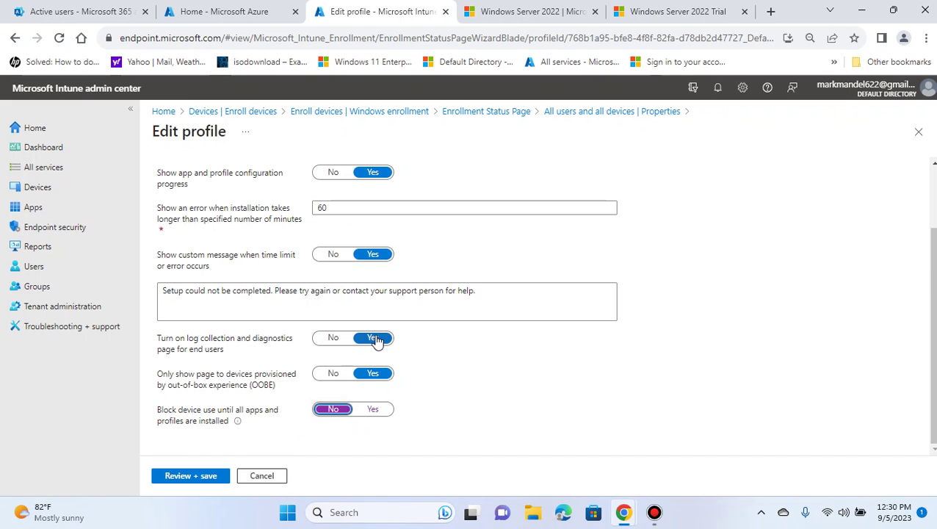
click(372, 409)
scroll(433, 364, down, 3)
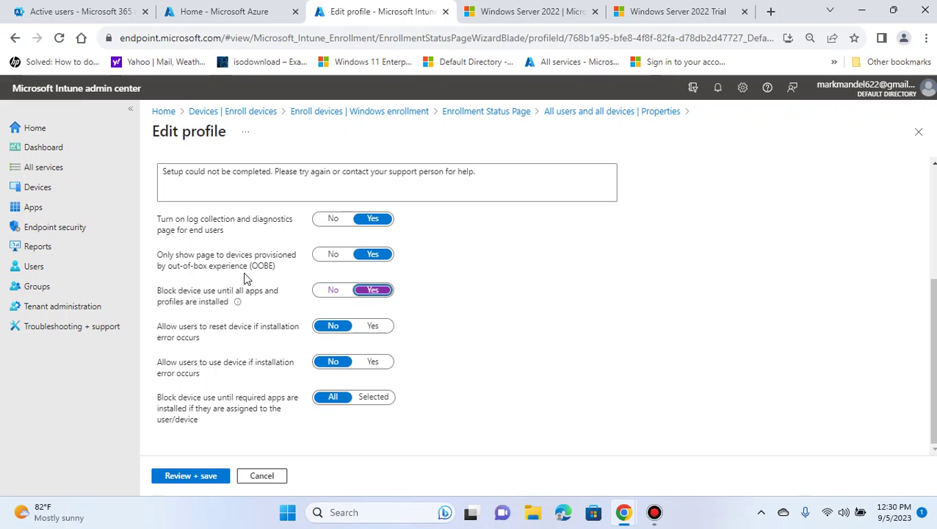
click(330, 255)
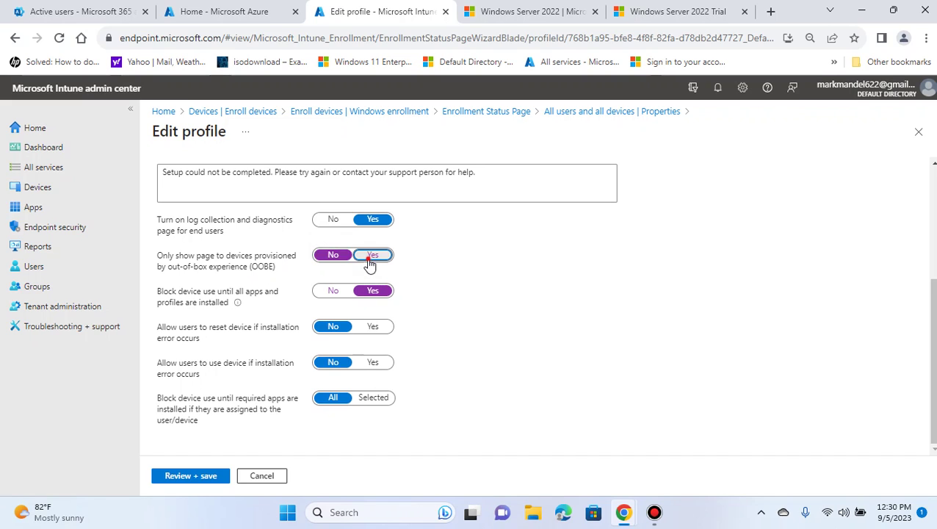
click(371, 255)
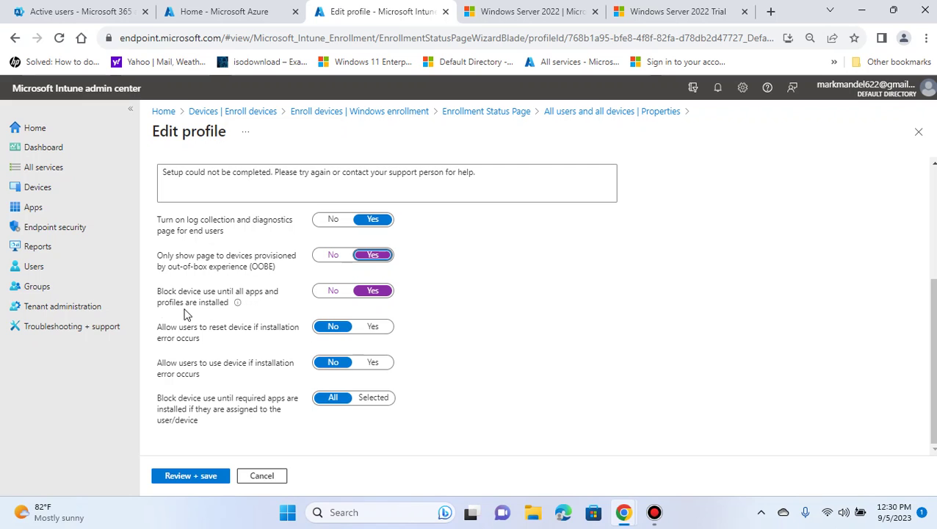
mouse_move(237, 303)
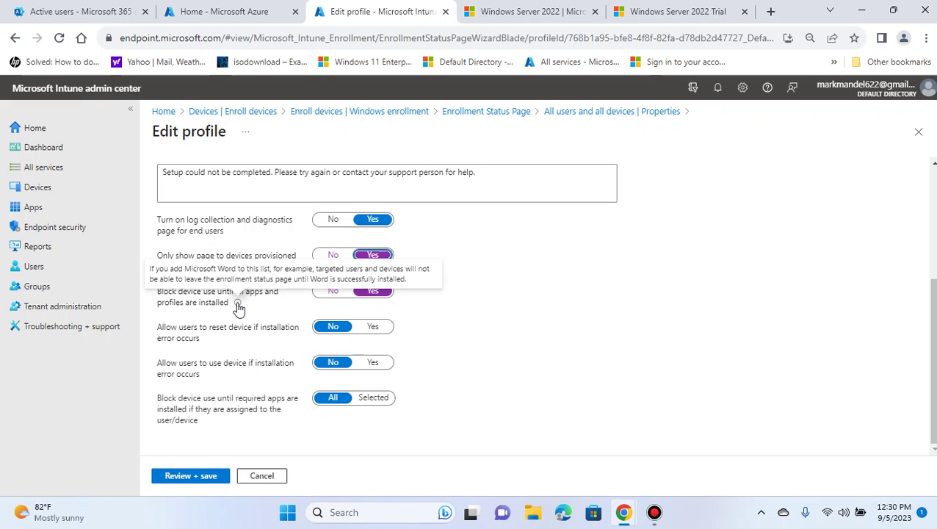
click(327, 291)
scroll(324, 279, up, 2)
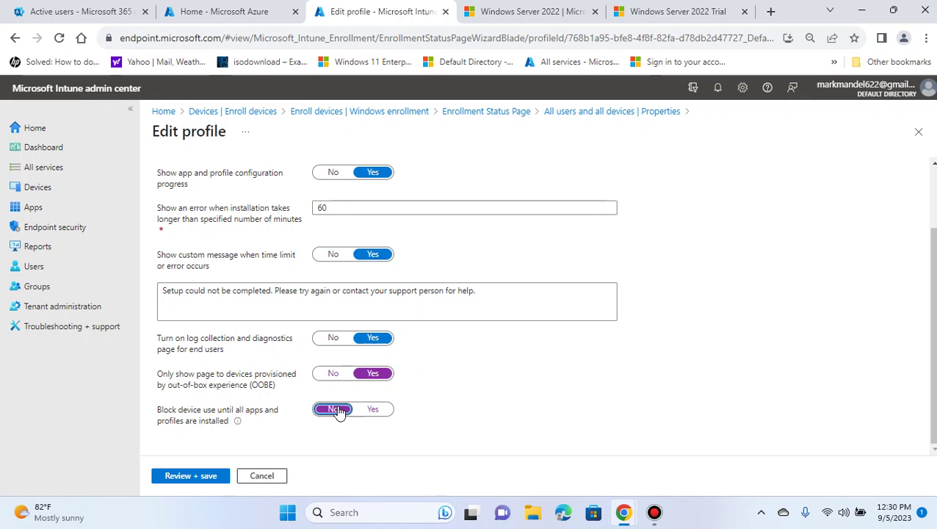
click(370, 411)
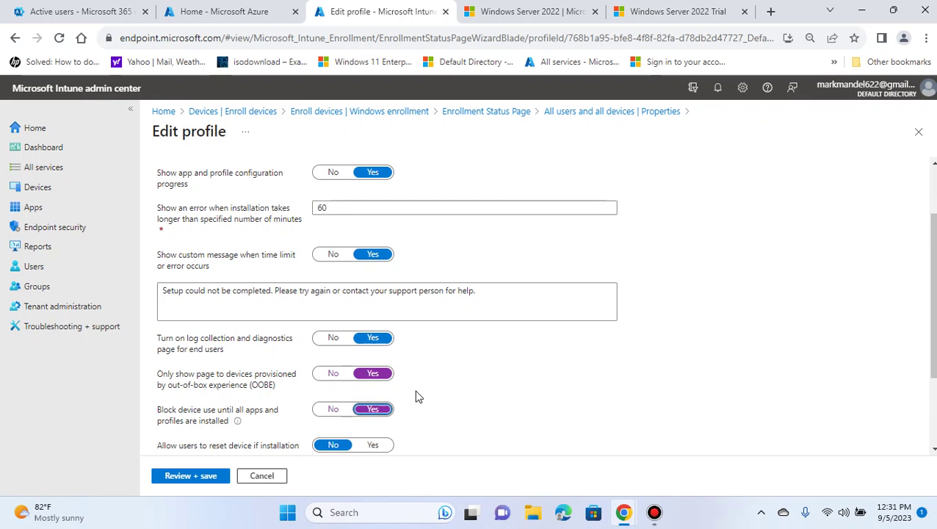
Review the remaining default profile settings, then leave the editor without saving and return to the Enrollment Status Page list.
scroll(426, 367, down, 2)
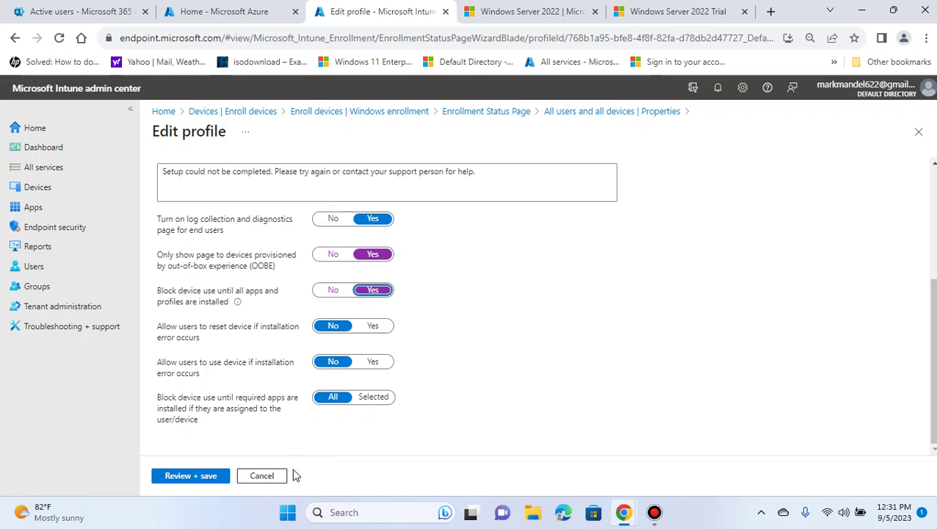
scroll(470, 332, up, 3)
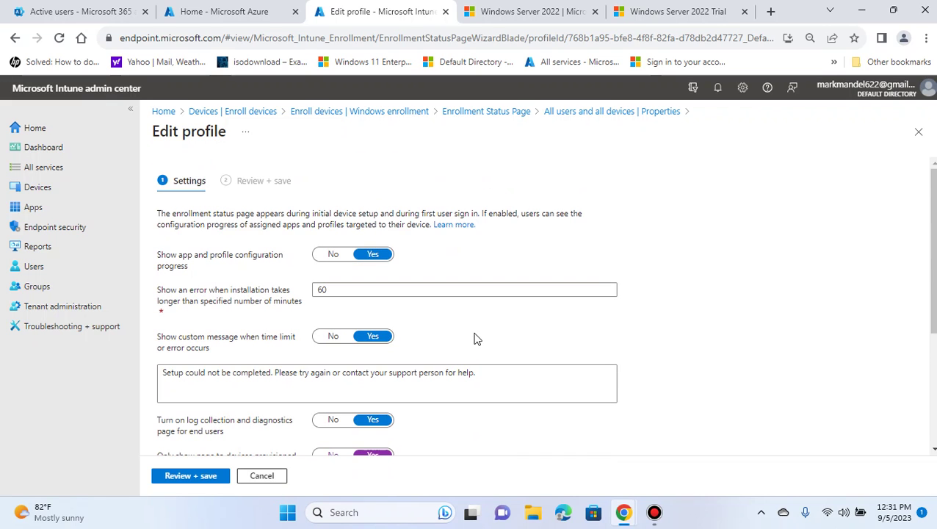
scroll(623, 286, down, 1)
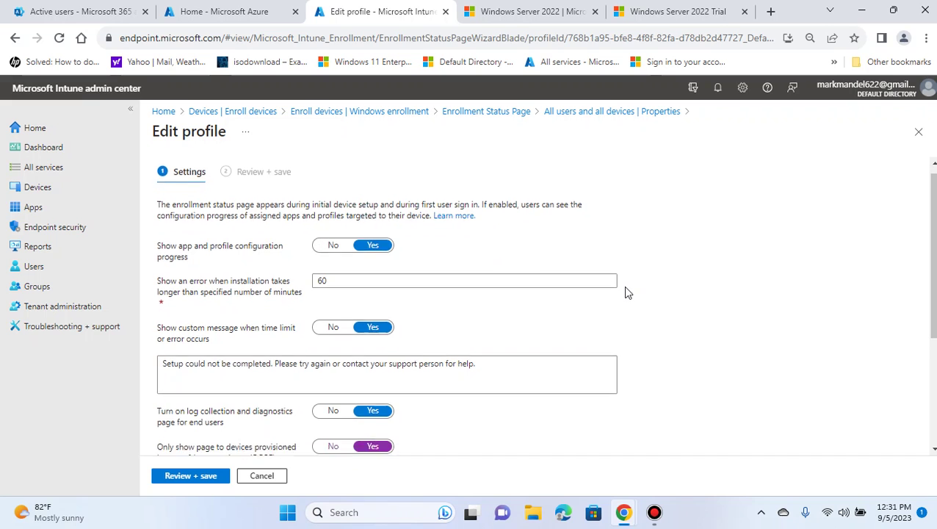
scroll(450, 252, up, 1)
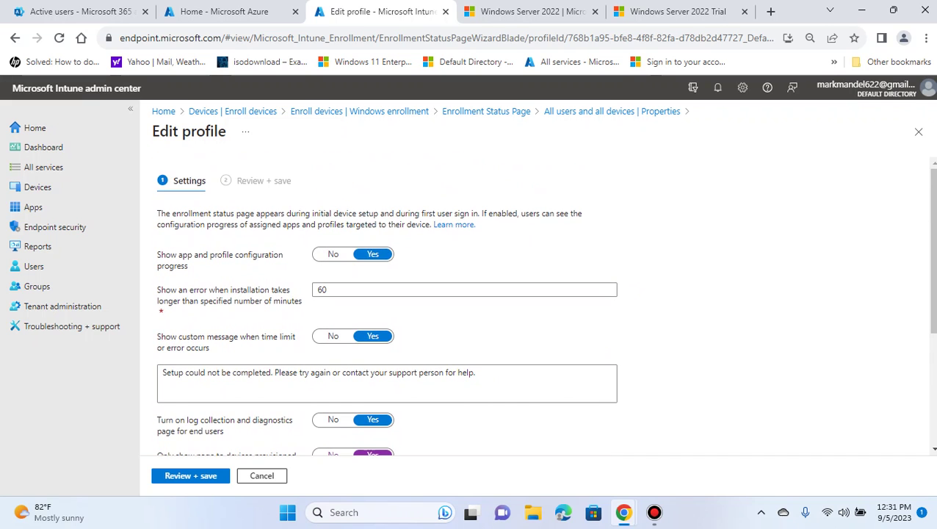
click(918, 132)
click(535, 123)
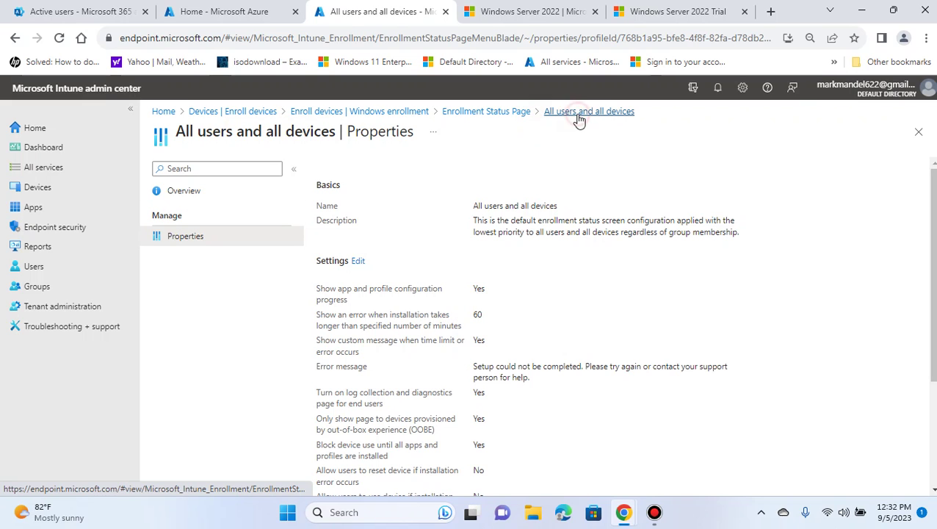
click(484, 112)
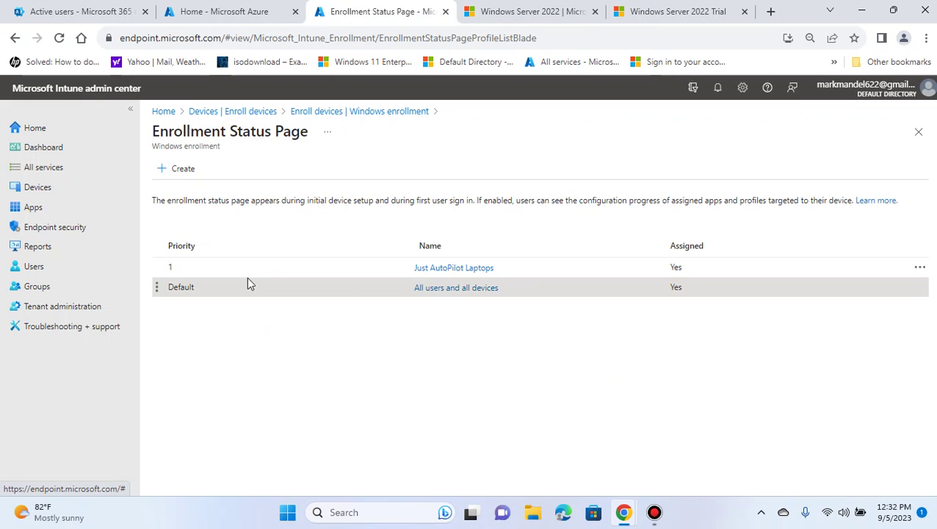
Start a new enrollment status page profile and name it ESPTestAzureVM.
click(179, 170)
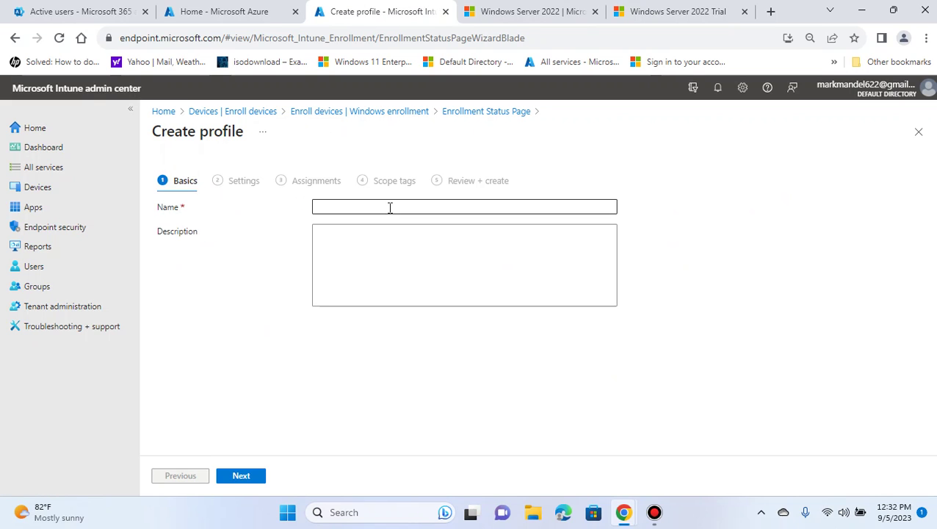
click(390, 207)
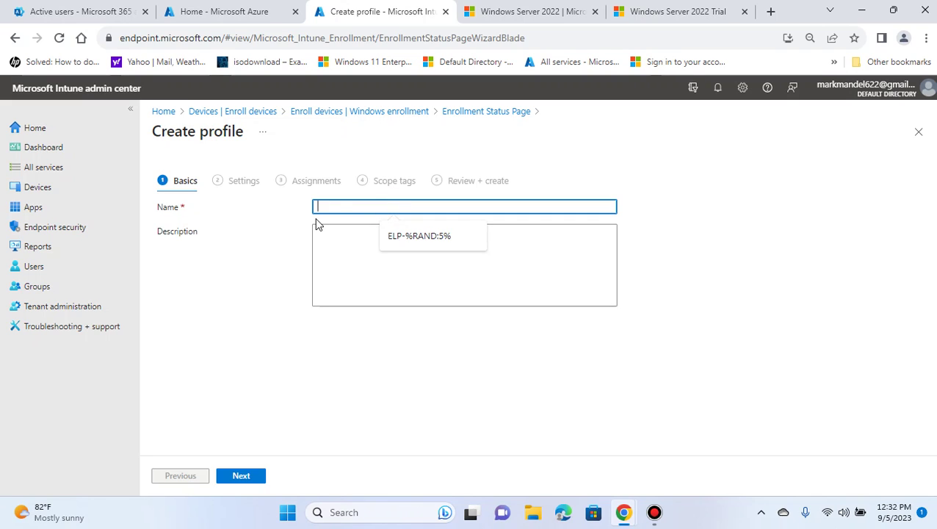
text(E)
click(355, 256)
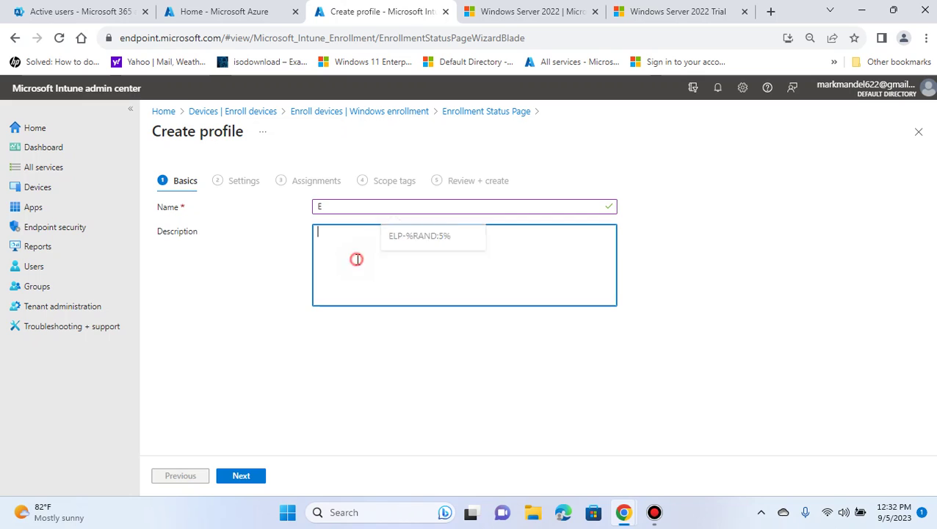
click(353, 206)
click(359, 254)
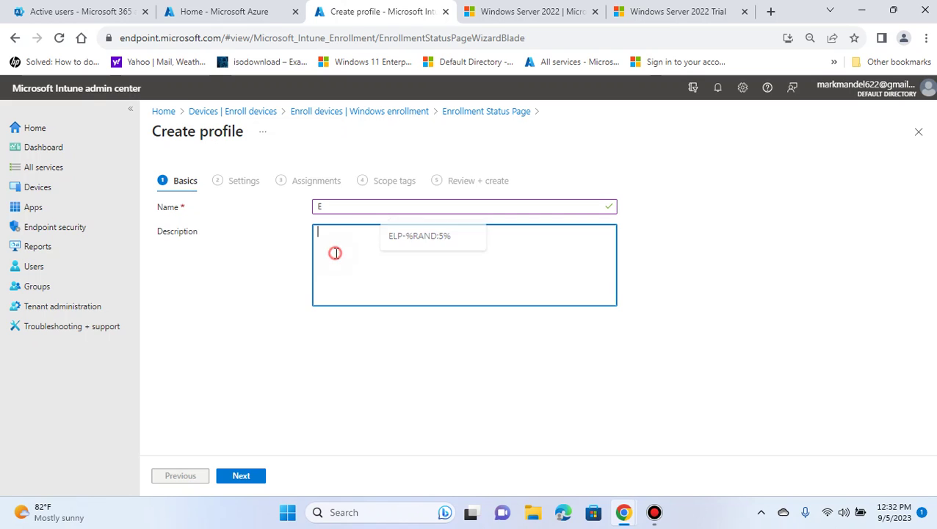
click(342, 207)
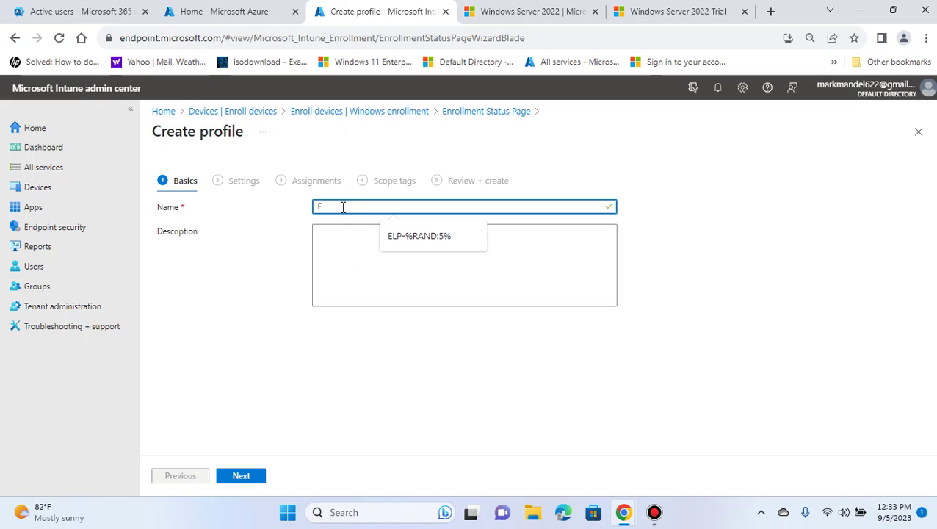
text(SP)
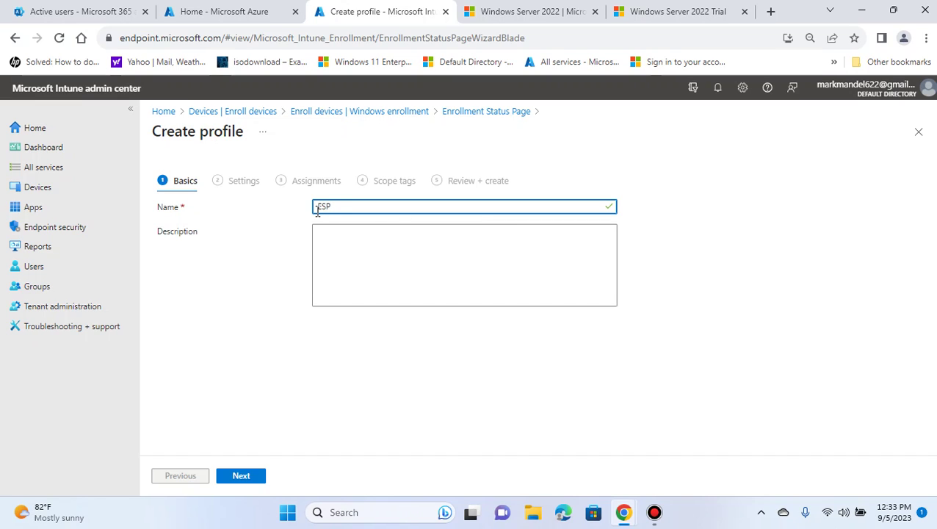
text( TestAzureVM)
Enter the profile description "This dedicated for Azure VM class" and continue to the profile's settings.
click(364, 244)
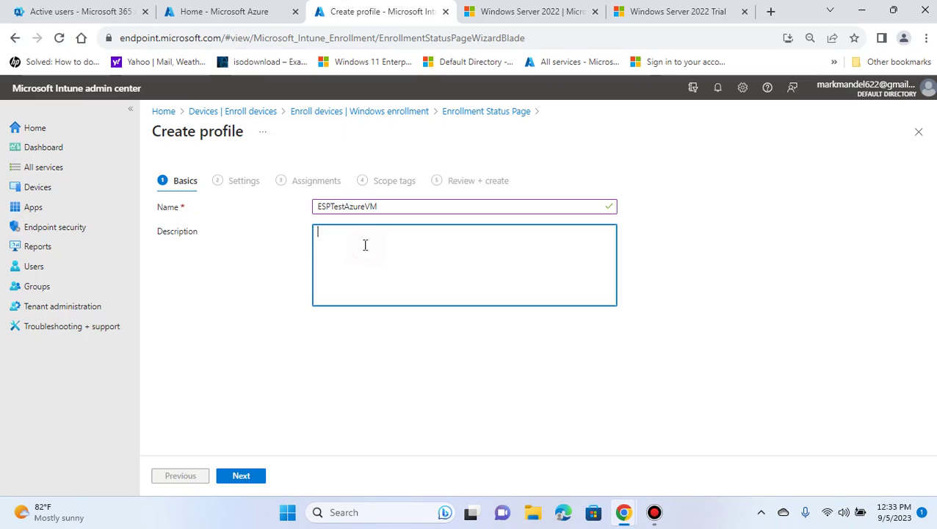
text(This is)
key(BackSpace)
text(des)
text(dicated )
text(for A)
text(zure )
text(V)
text(M class)
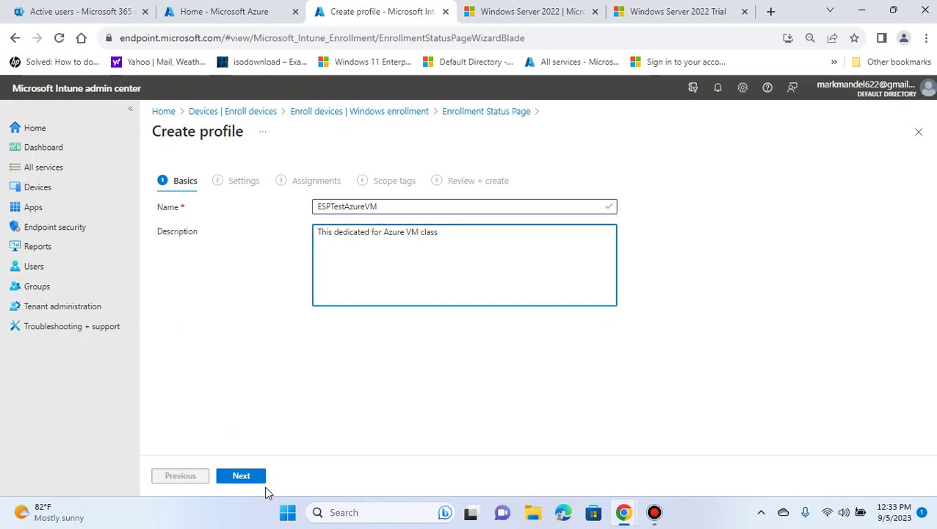
click(245, 477)
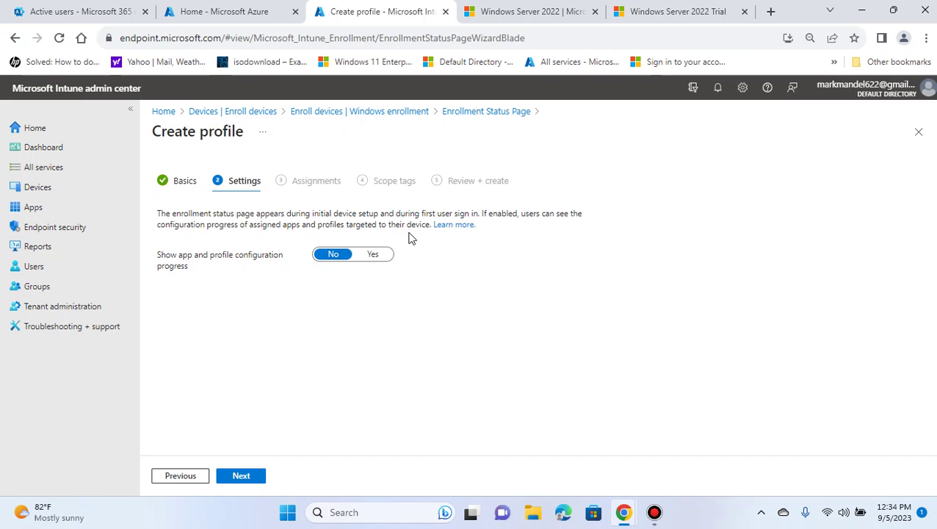
Set showing app and profile configuration progress to Yes and look over the options it adds.
click(370, 257)
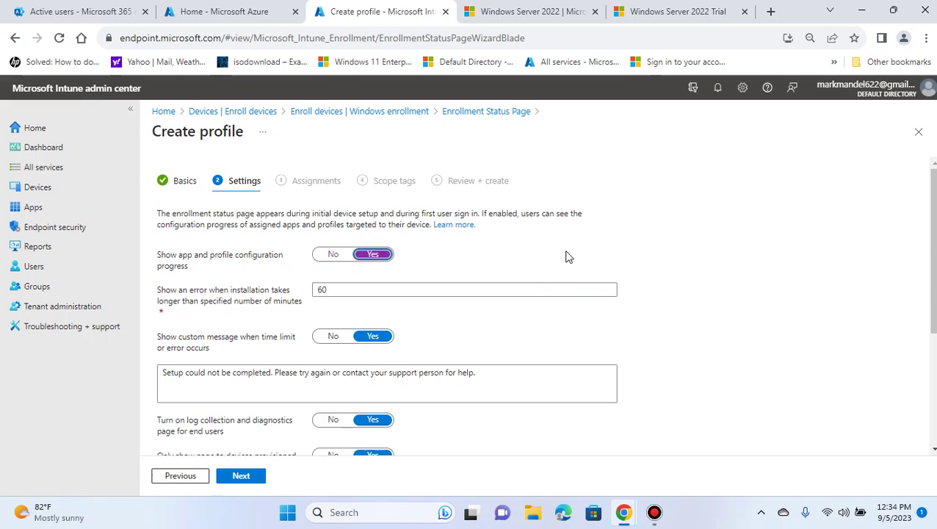
scroll(623, 255, down, 1)
scroll(623, 259, up, 1)
scroll(758, 188, down, 1)
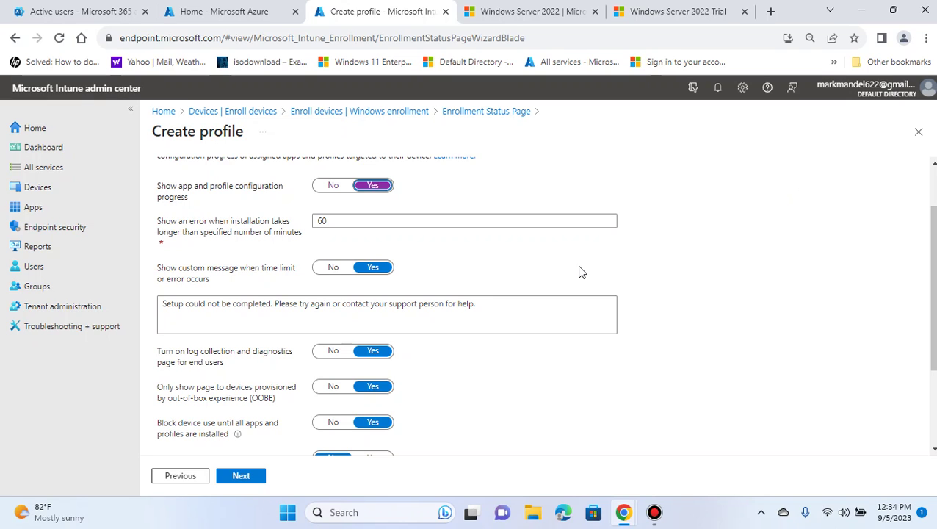
Switch log collection and the diagnostics page for end users to No and back to Yes.
click(186, 329)
click(334, 352)
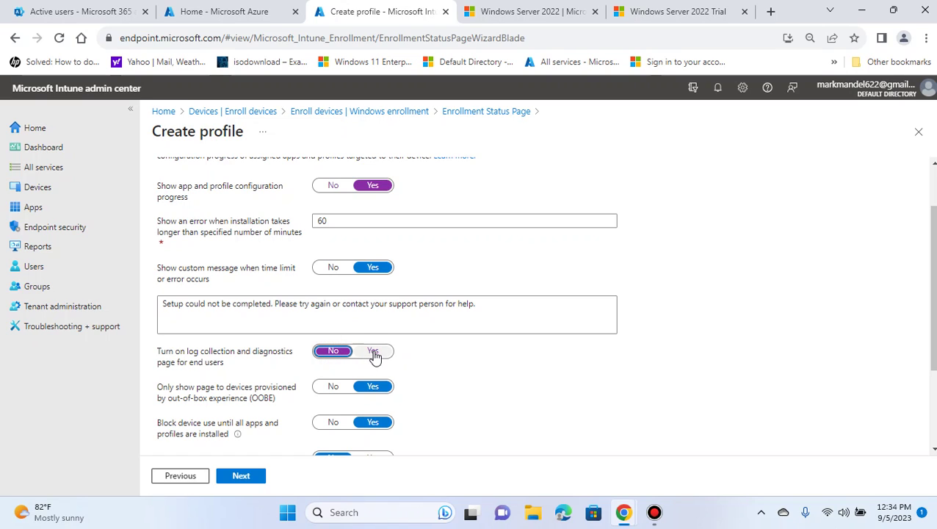
click(374, 353)
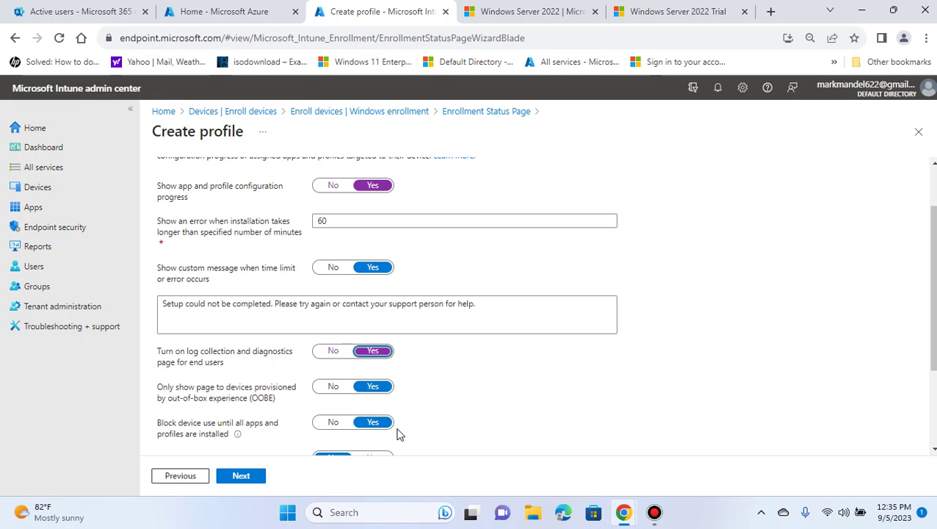
Look over the remaining blocking options, switching the block until required apps are installed to Selected and back to All.
scroll(409, 349, down, 1)
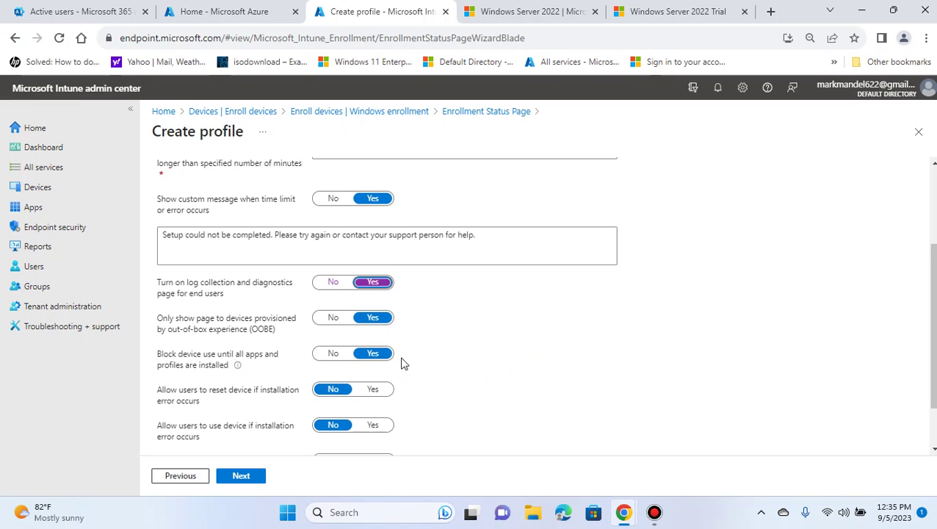
mouse_move(236, 365)
scroll(493, 382, down, 1)
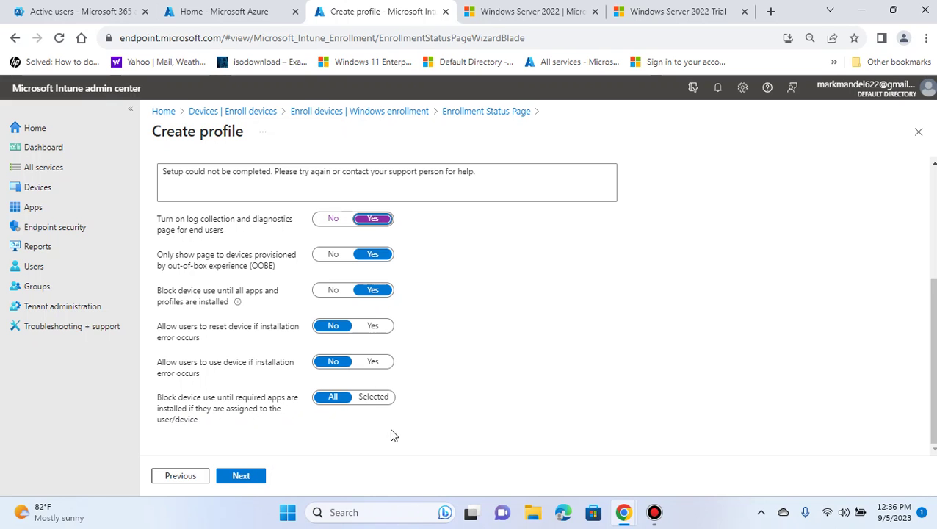
scroll(392, 433, up, 1)
scroll(393, 433, up, 1)
scroll(345, 439, down, 2)
click(375, 397)
scroll(311, 433, down, 2)
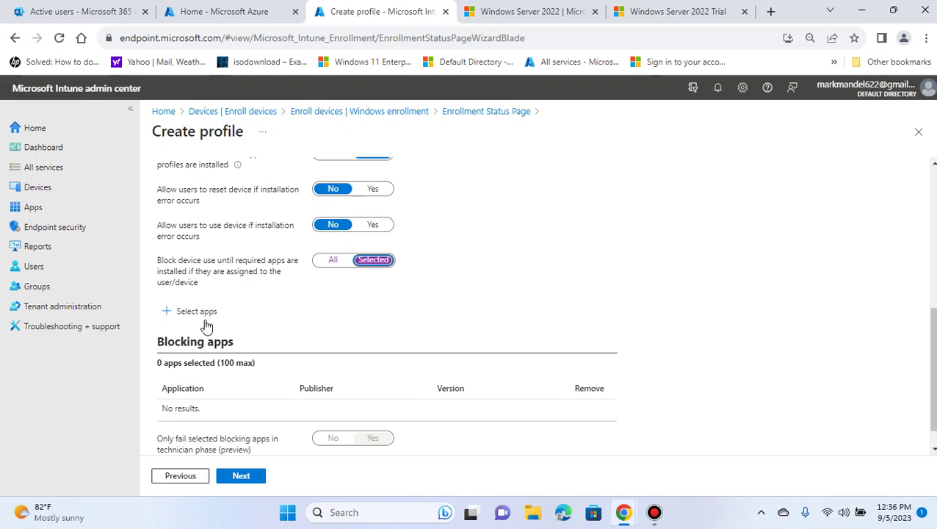
scroll(355, 330, down, 1)
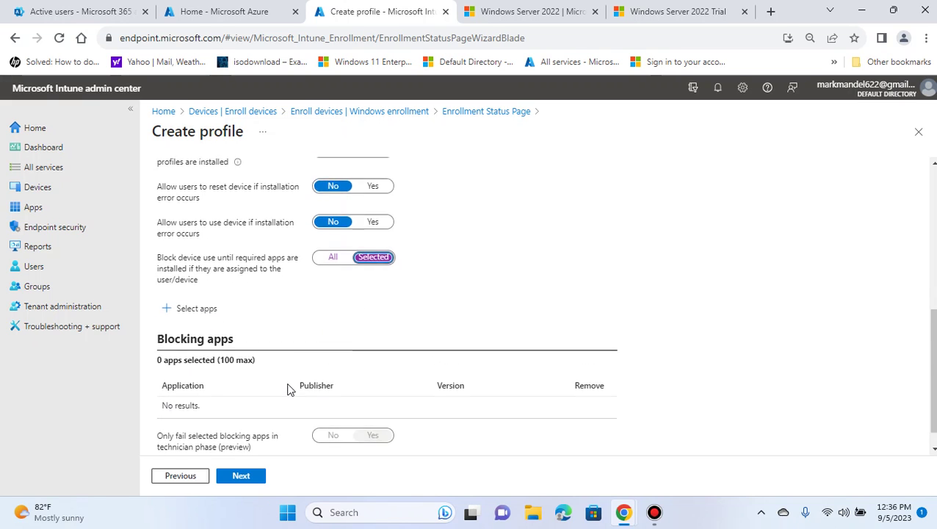
scroll(308, 386, up, 3)
scroll(334, 382, down, 2)
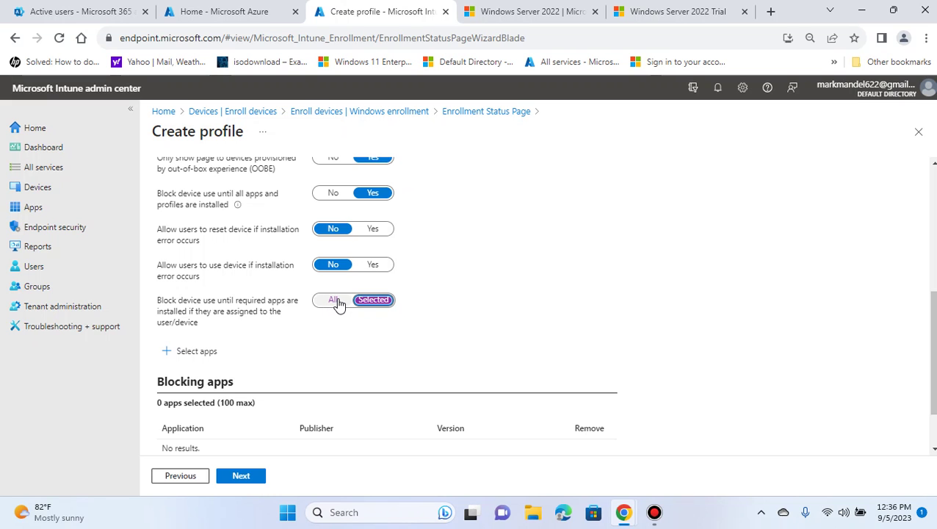
click(331, 300)
Continue to the profile's assignments and mark TestAutoPilotGroup among the groups to include.
scroll(499, 363, up, 5)
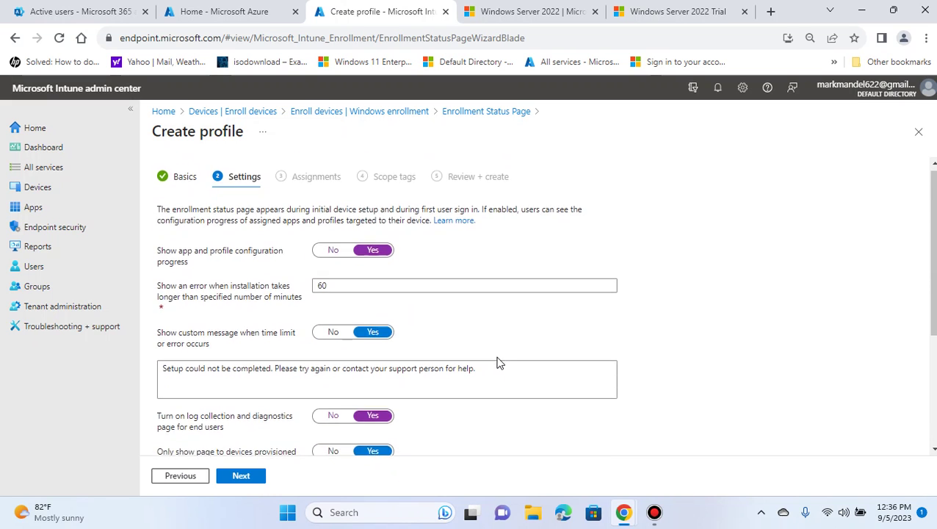
scroll(485, 367, down, 5)
click(249, 476)
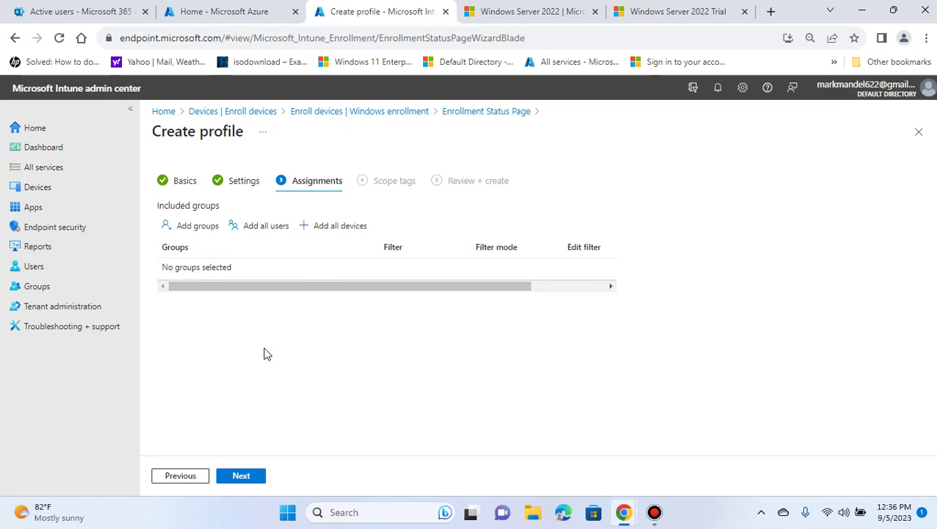
click(197, 228)
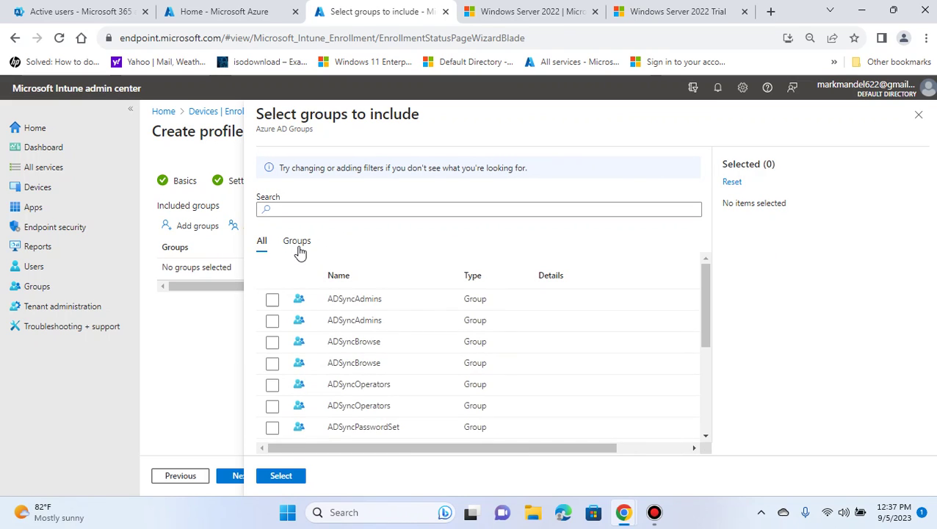
scroll(408, 341, down, 5)
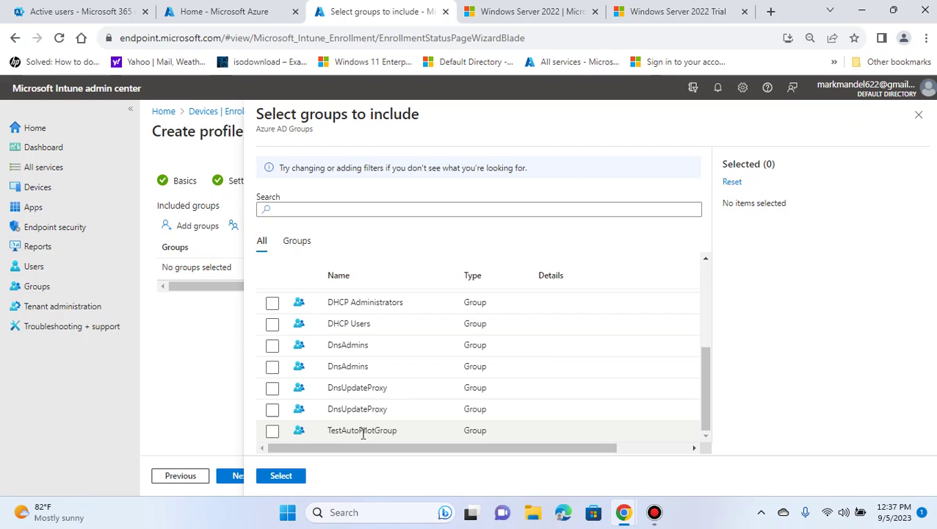
click(272, 431)
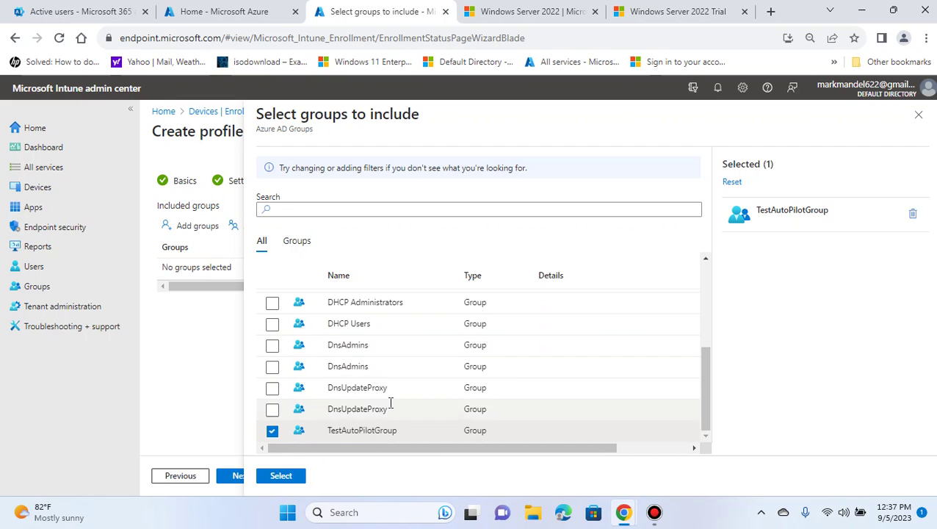
Look through the other available groups and confirm TestAutoPilotGroup as the included group.
scroll(397, 397, up, 2)
scroll(408, 393, up, 1)
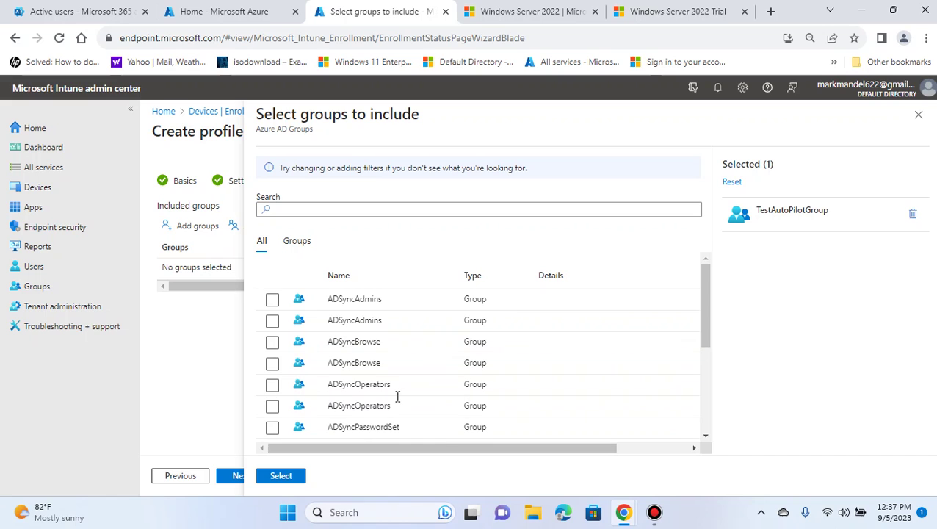
scroll(439, 350, down, 1)
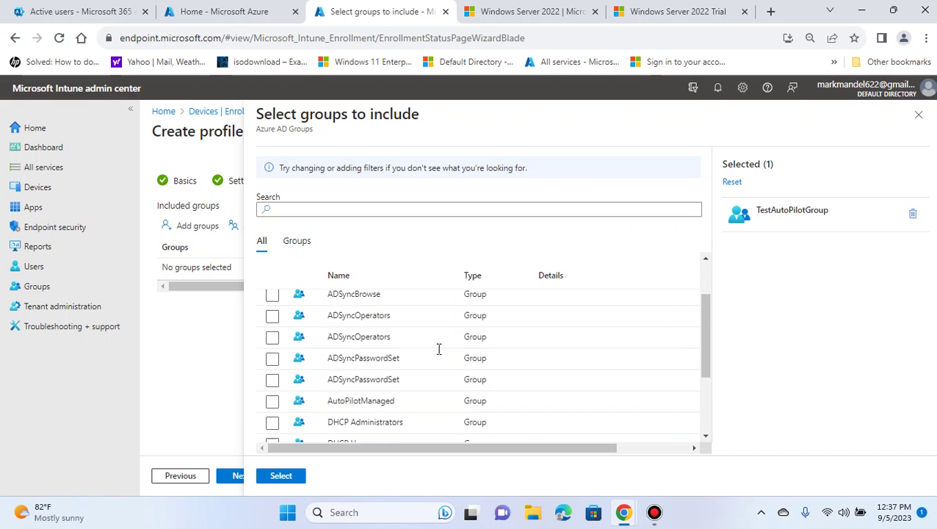
scroll(438, 350, down, 1)
scroll(438, 349, up, 1)
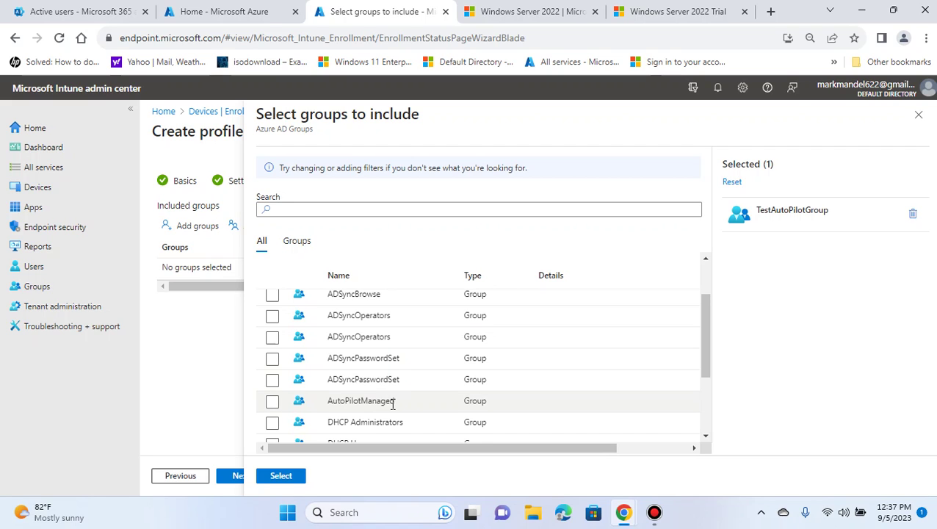
scroll(499, 343, down, 1)
scroll(494, 342, down, 1)
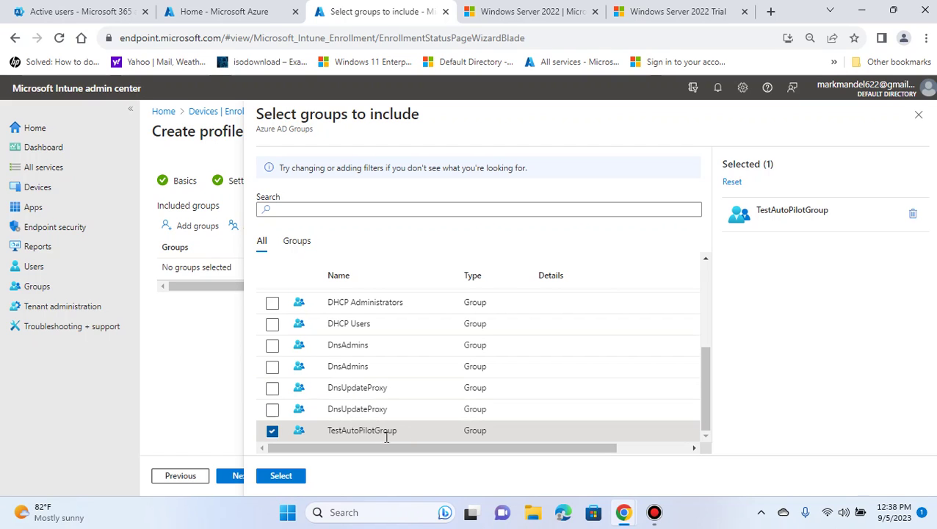
click(282, 476)
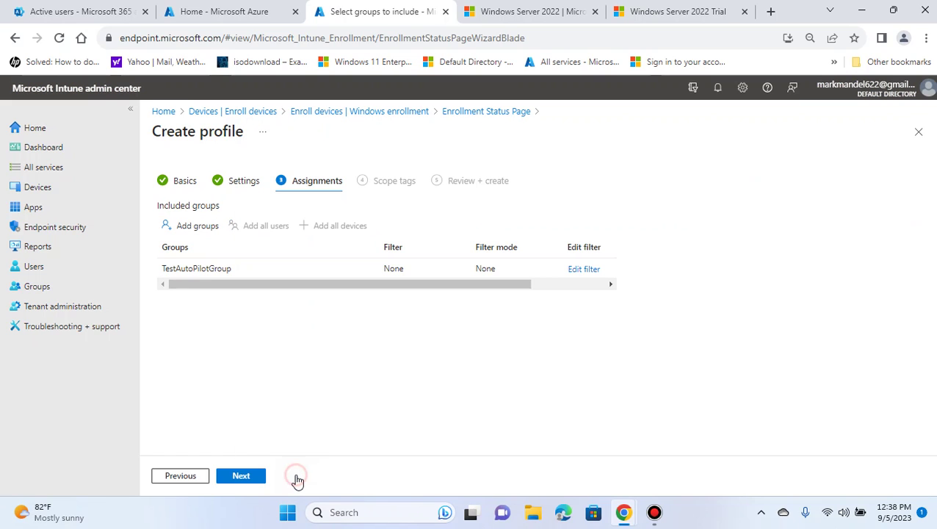
Keep the Default scope tag, check the profile summary and create the enrollment status page profile.
click(255, 481)
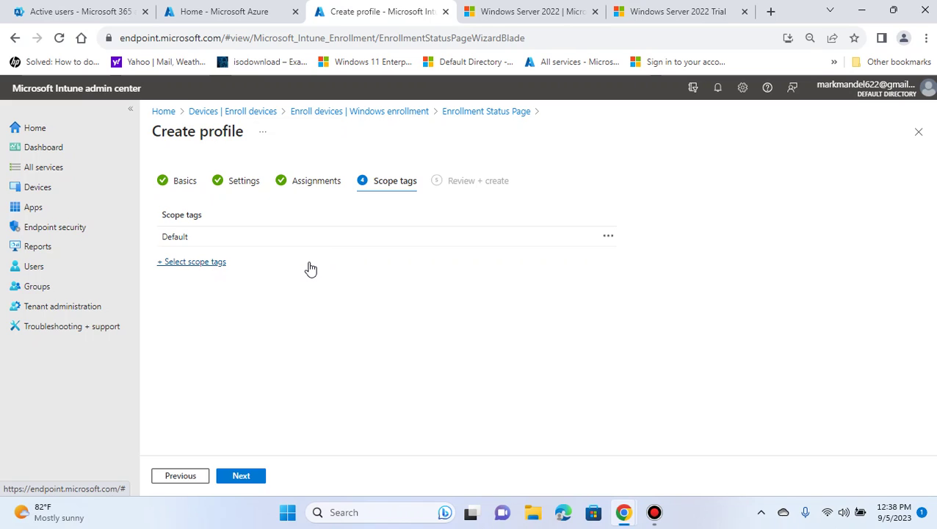
click(253, 477)
scroll(389, 271, down, 1)
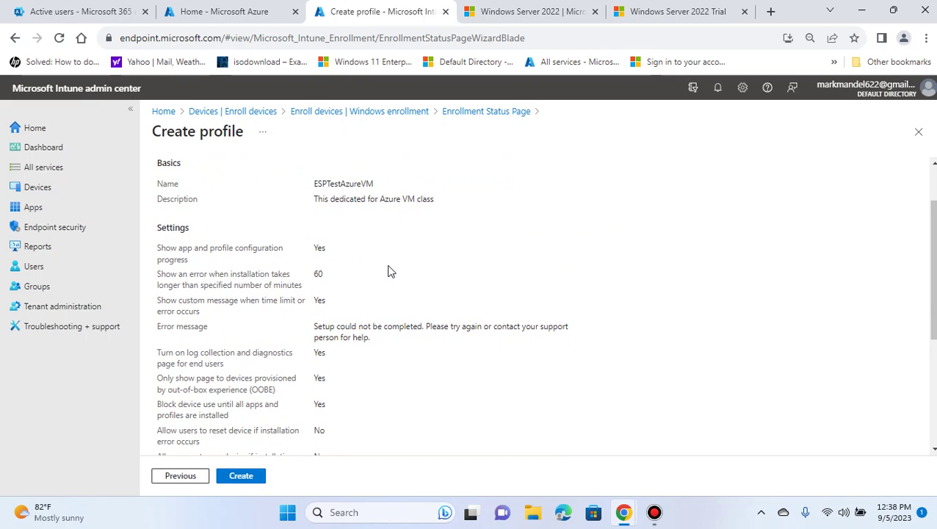
scroll(375, 260, up, 1)
scroll(360, 266, down, 3)
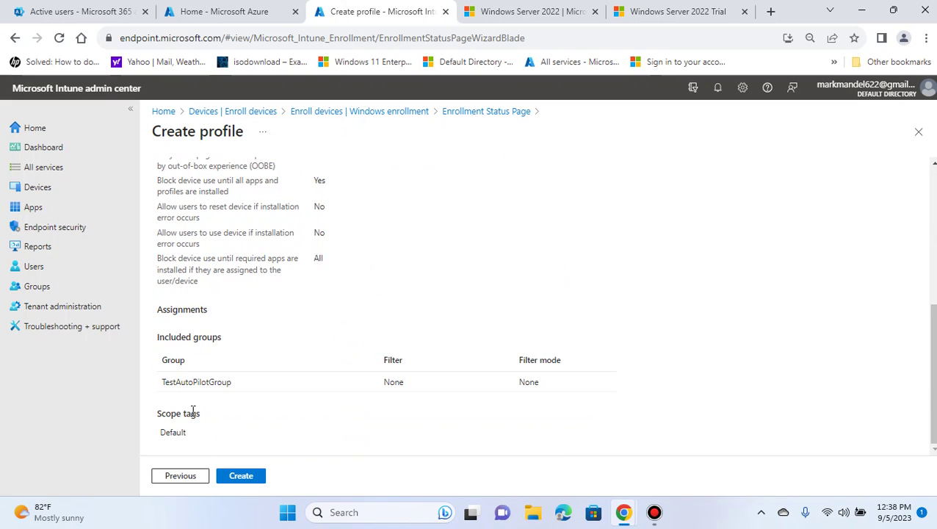
scroll(326, 399, up, 5)
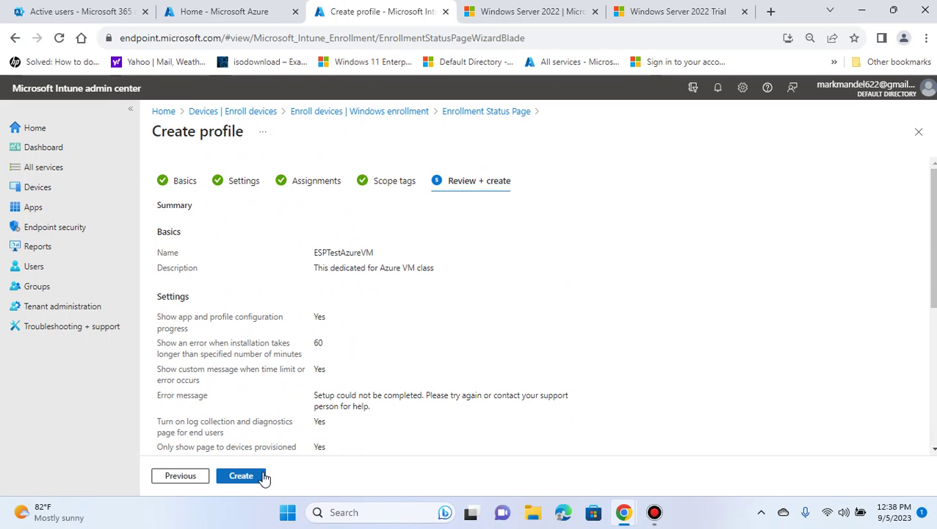
click(262, 476)
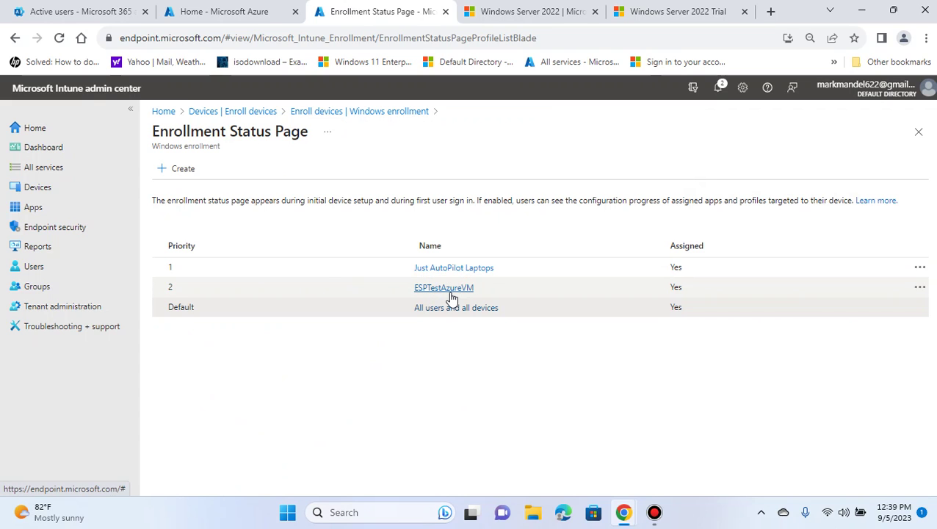
Check which actions are available for the Just AutoPilot Laptops and ESPTestAzureVM profiles without choosing any.
click(919, 267)
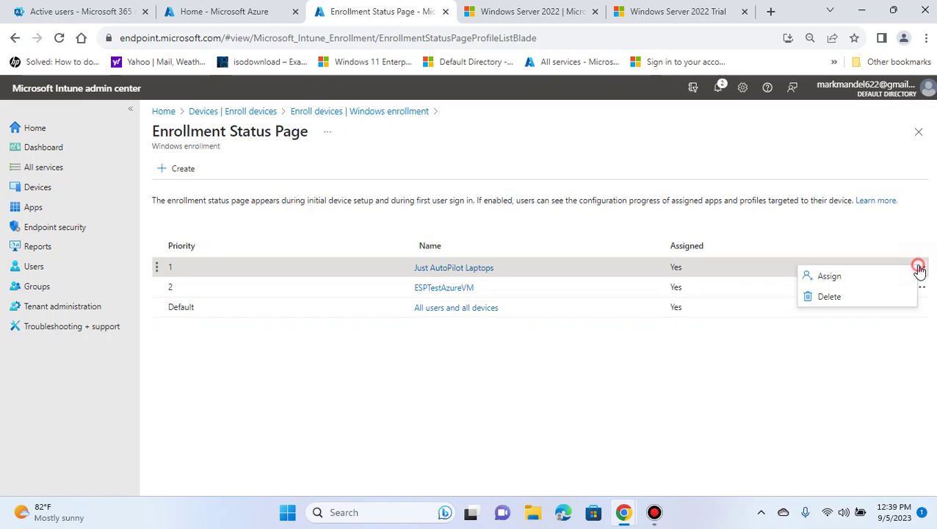
click(808, 401)
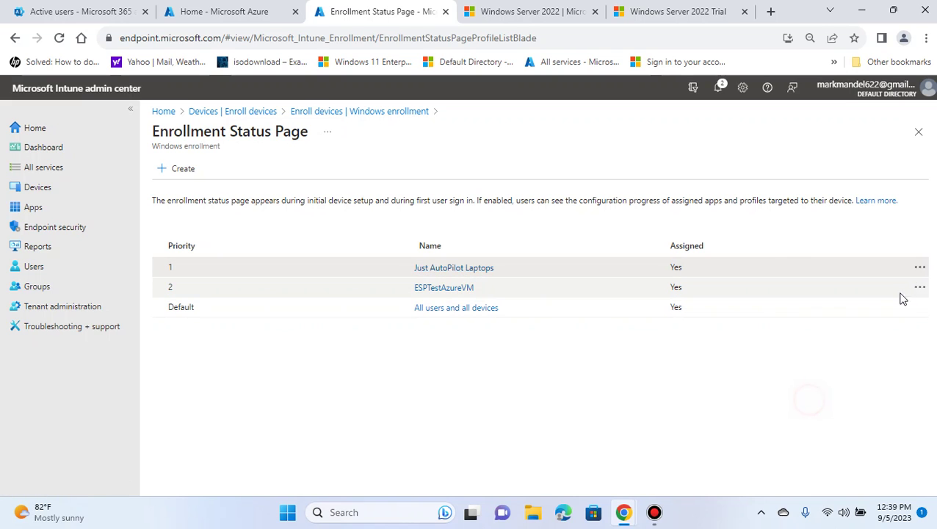
click(920, 288)
click(734, 420)
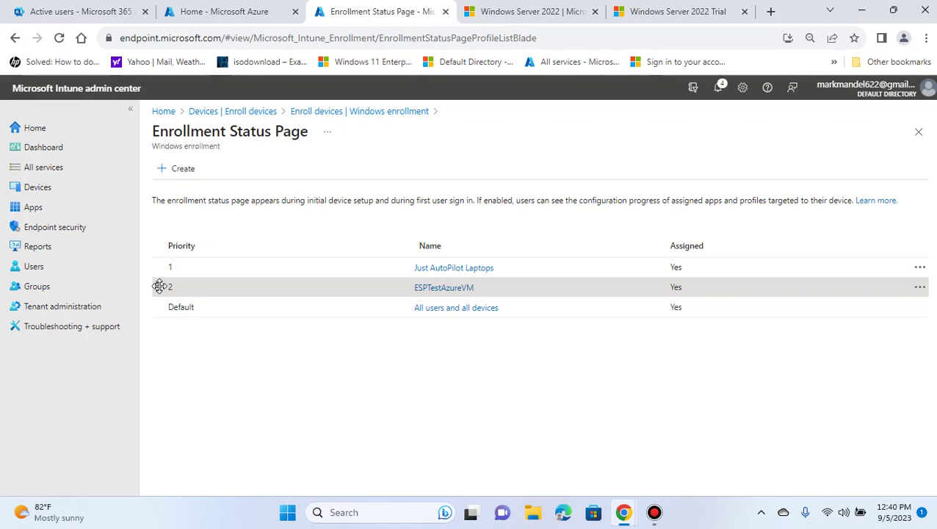
Move the ESPTestAzureVM profile above Just AutoPilot Laptops to give it priority 1.
click(159, 286)
drag(160, 286, 165, 265)
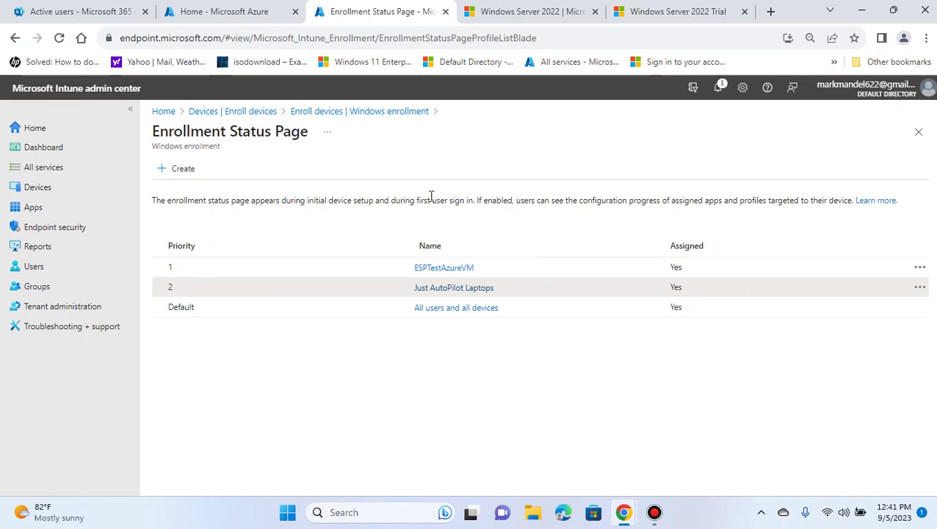
Open the properties of the ESPTestAzureVM profile and review its basics, settings and assignments.
click(444, 269)
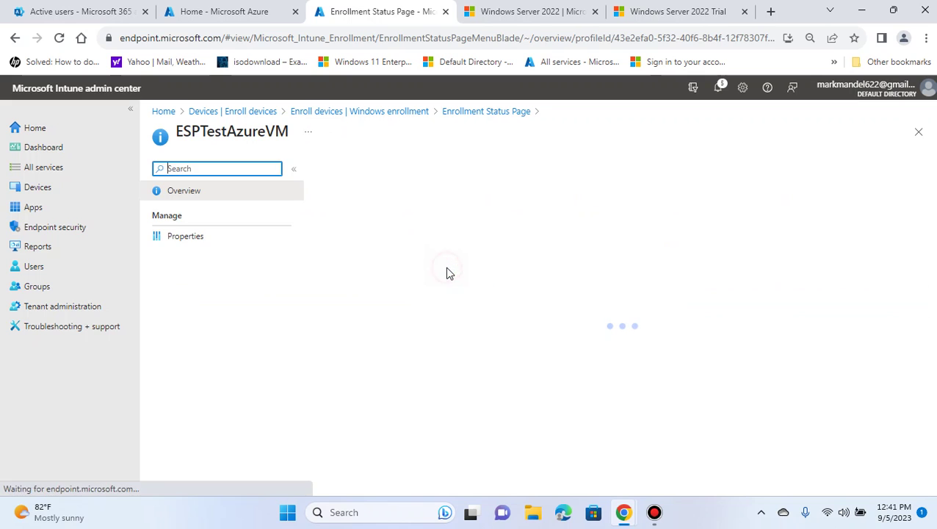
click(194, 237)
scroll(450, 351, down, 3)
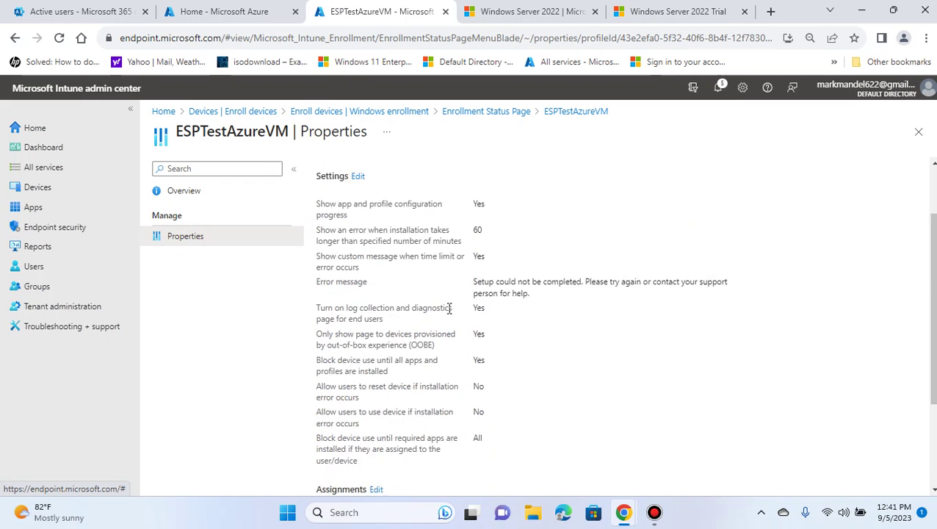
scroll(470, 386, up, 2)
scroll(470, 386, up, 1)
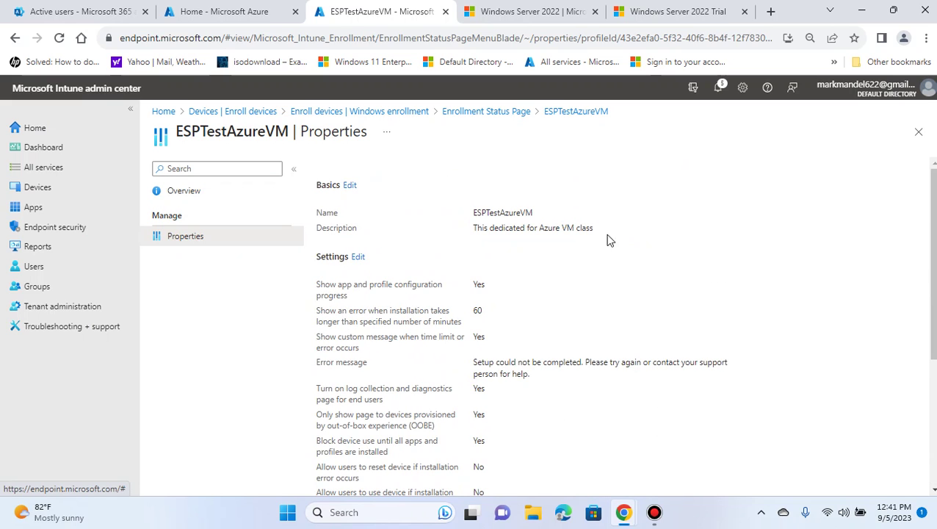
scroll(488, 334, down, 3)
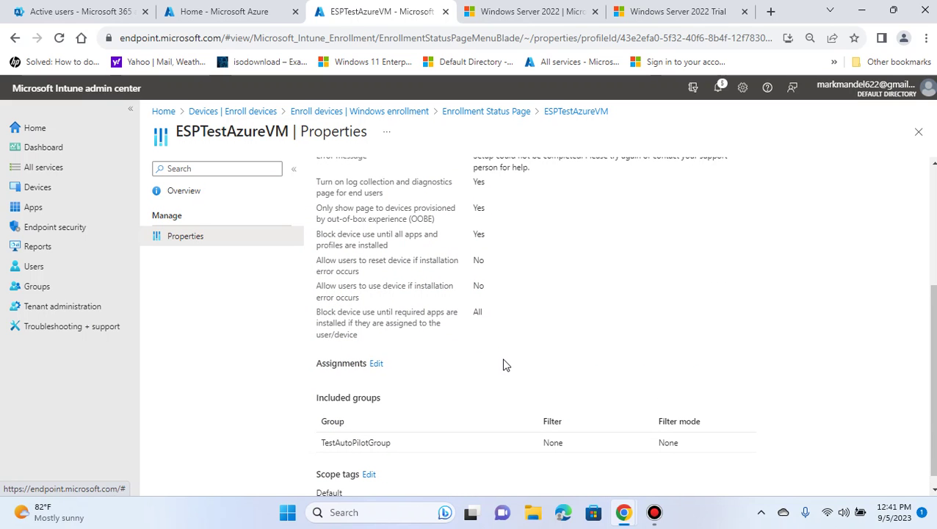